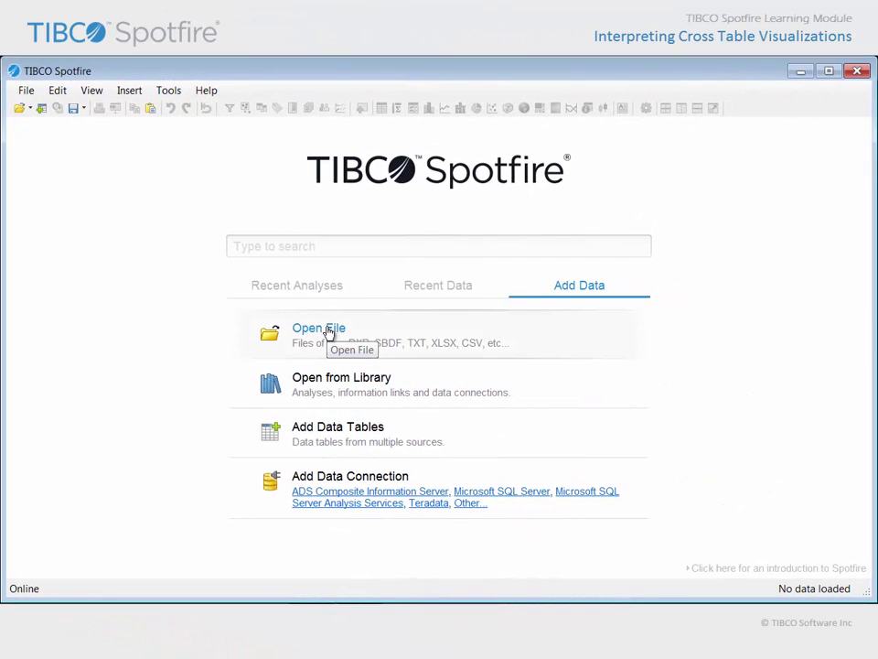
- Open Interpreting Cross Tables.dxp and show its Data Table page with 754 rows and 17 columns
click(329, 333)
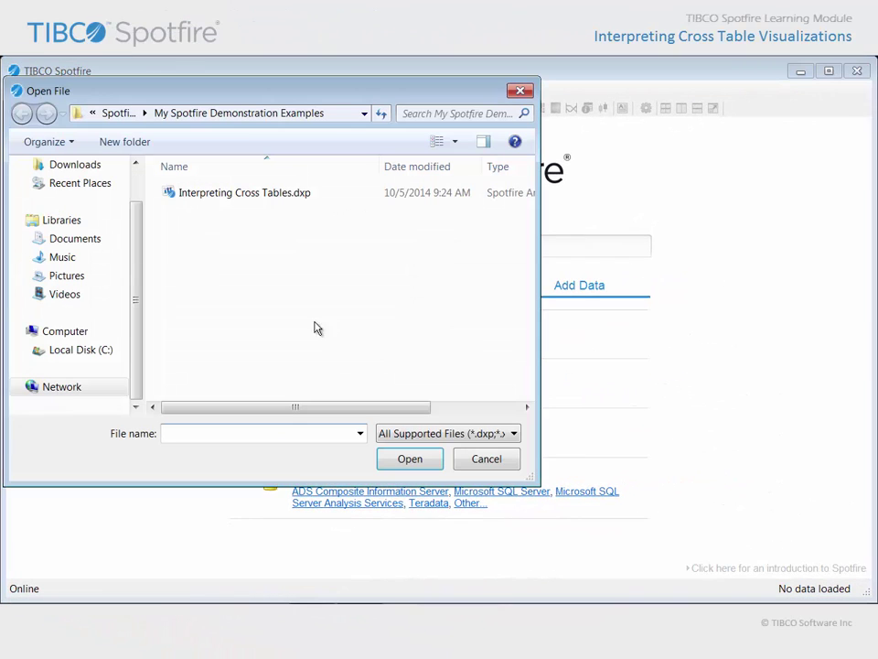
click(225, 200)
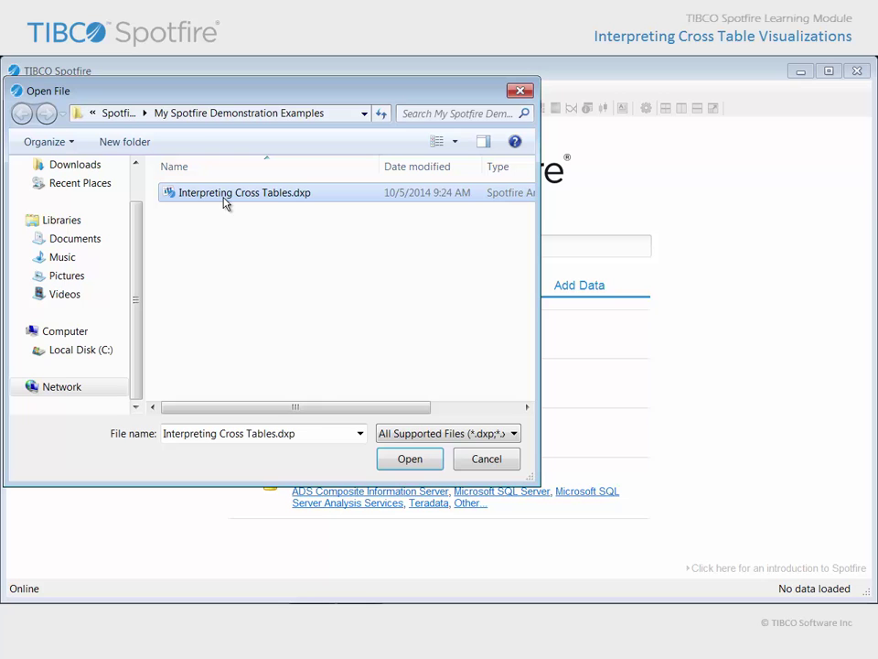
click(409, 458)
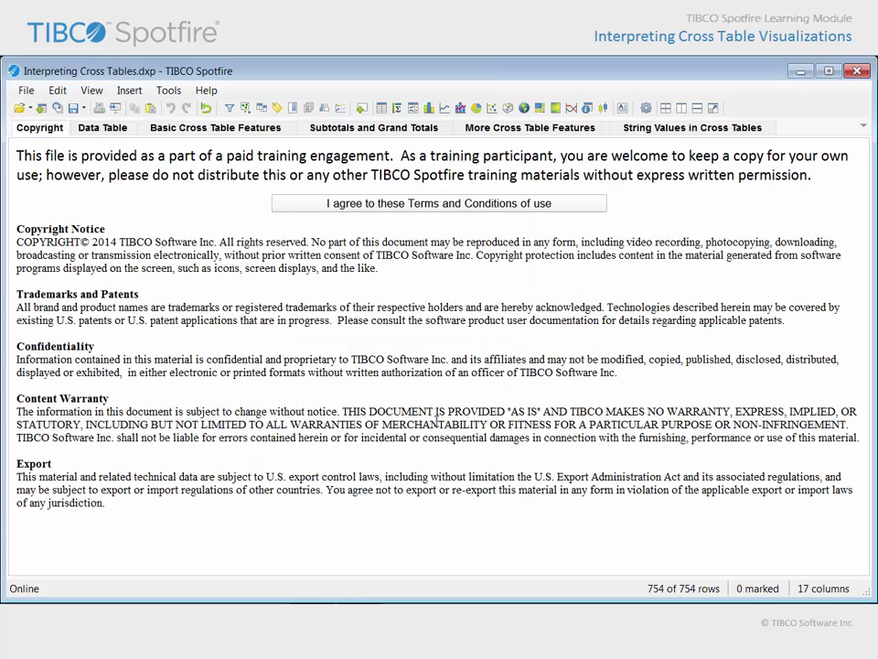
click(440, 203)
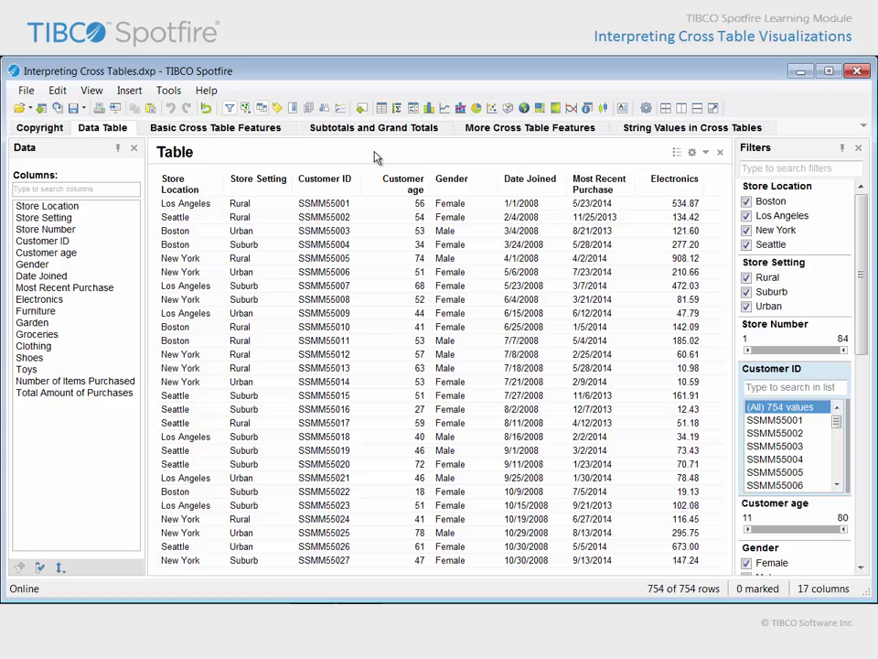
- Go to the Basic Cross Table Features page and read a Total Amount of Purchases cell value
click(249, 132)
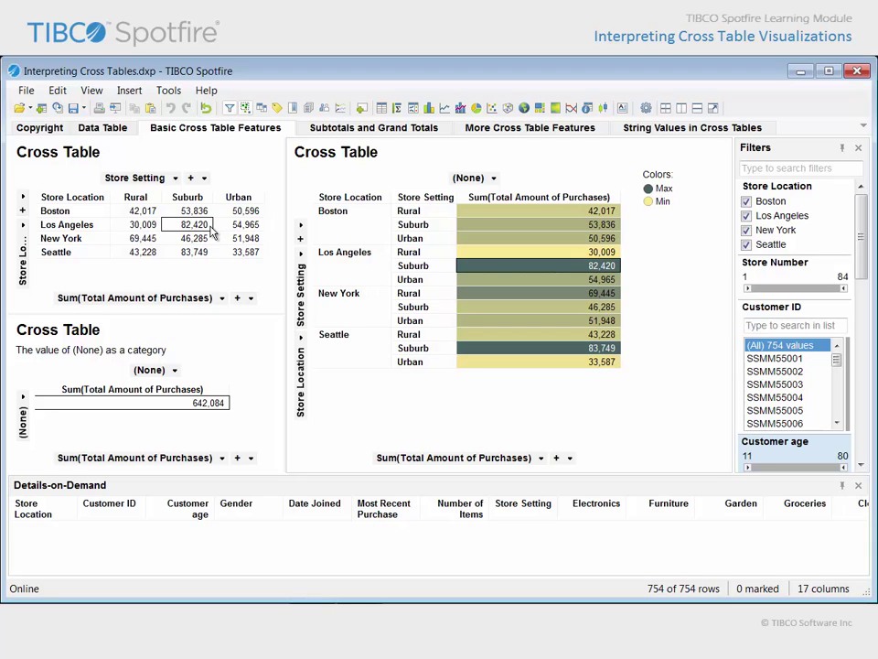
mouse_move(211, 231)
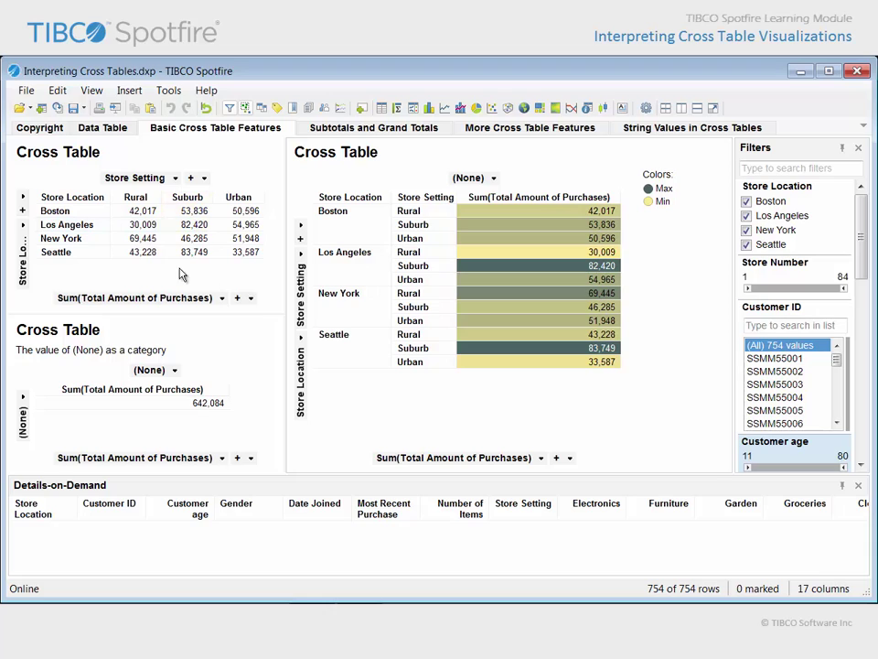
- Sort the small cross table's stores ascending by Rural totals and its columns ascending by Seattle's totals
click(148, 203)
click(146, 200)
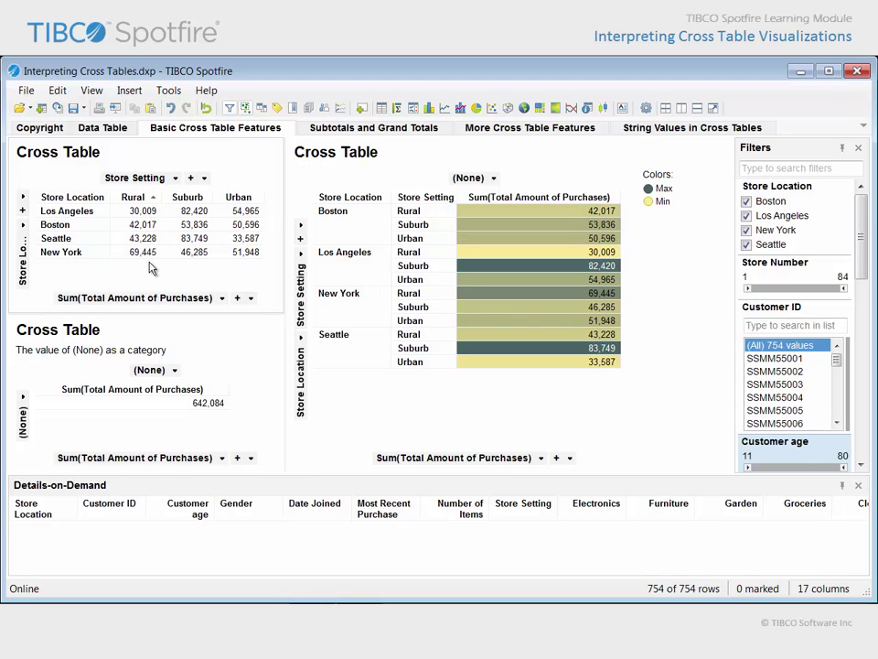
click(91, 244)
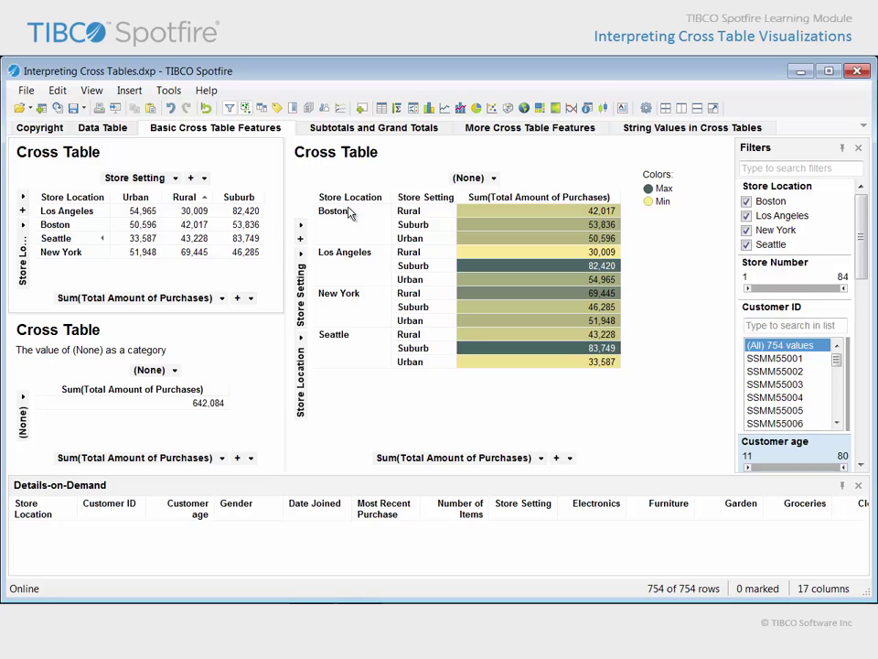
click(386, 162)
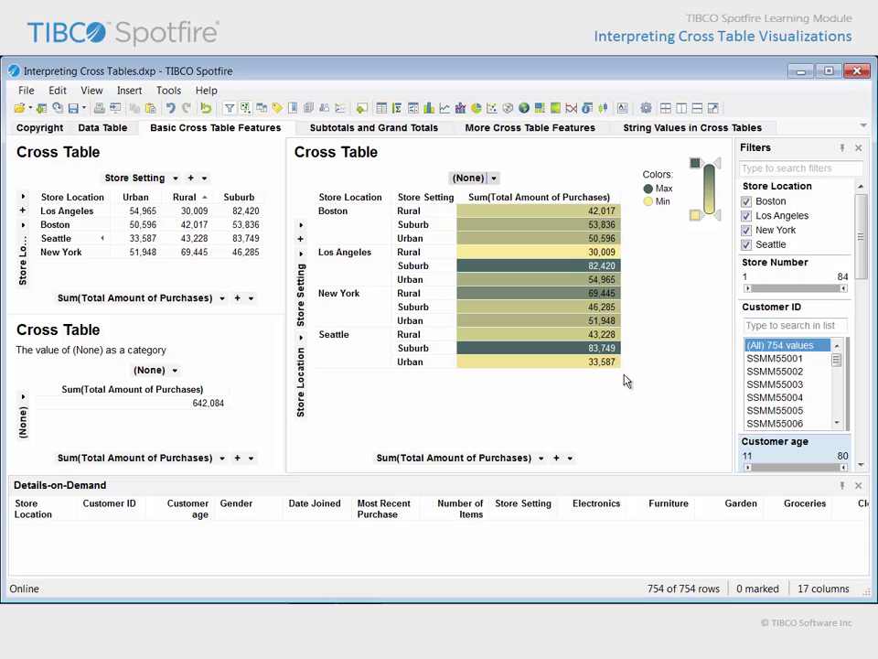
- Sort the large cross table by Sum(Total Amount of Purchases), descending within each store
click(598, 197)
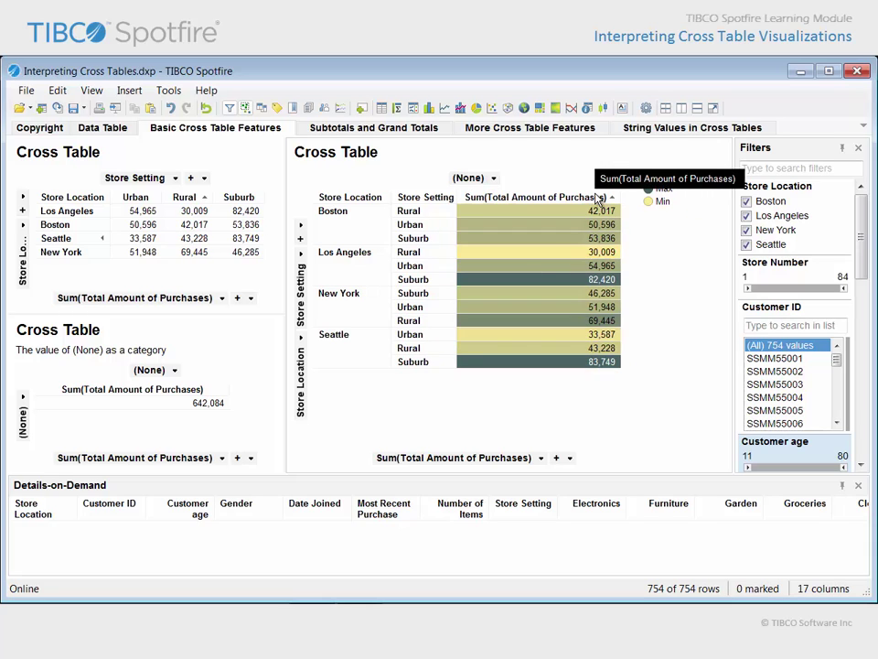
click(598, 197)
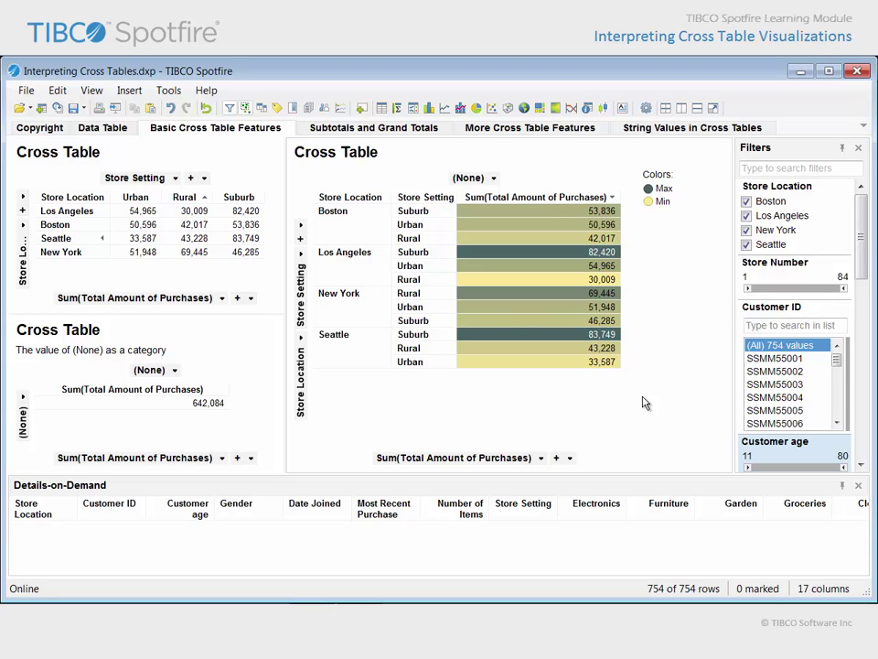
click(190, 335)
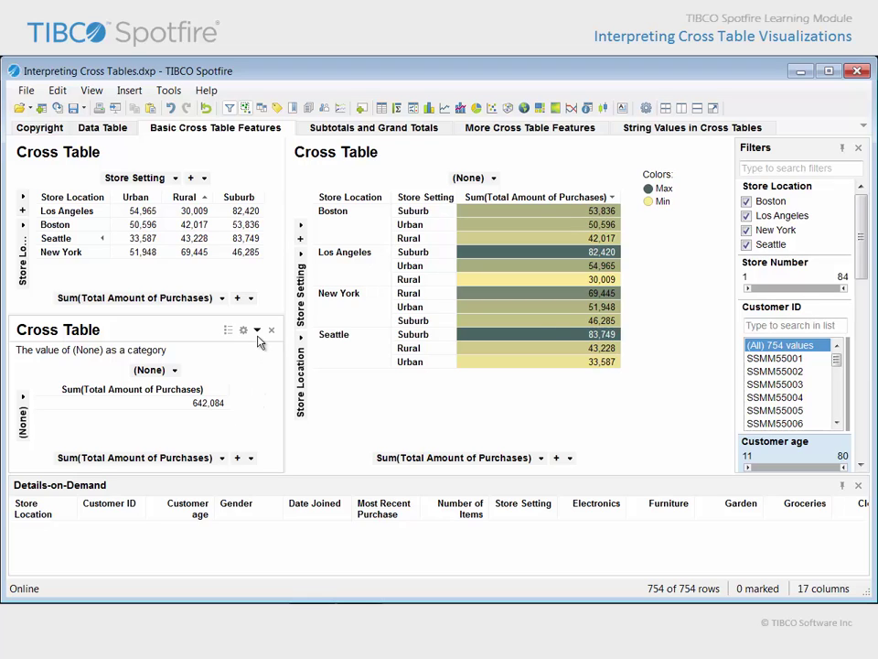
- Hide the lower-left cross table's Axis Selectors and mark all 754 rows via the 642,084 grand total
click(258, 332)
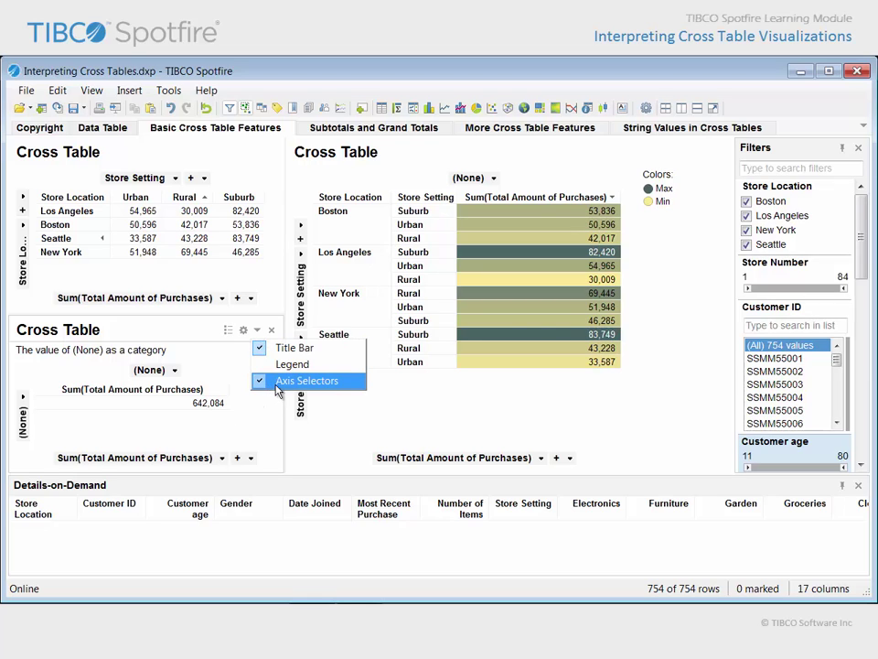
click(346, 383)
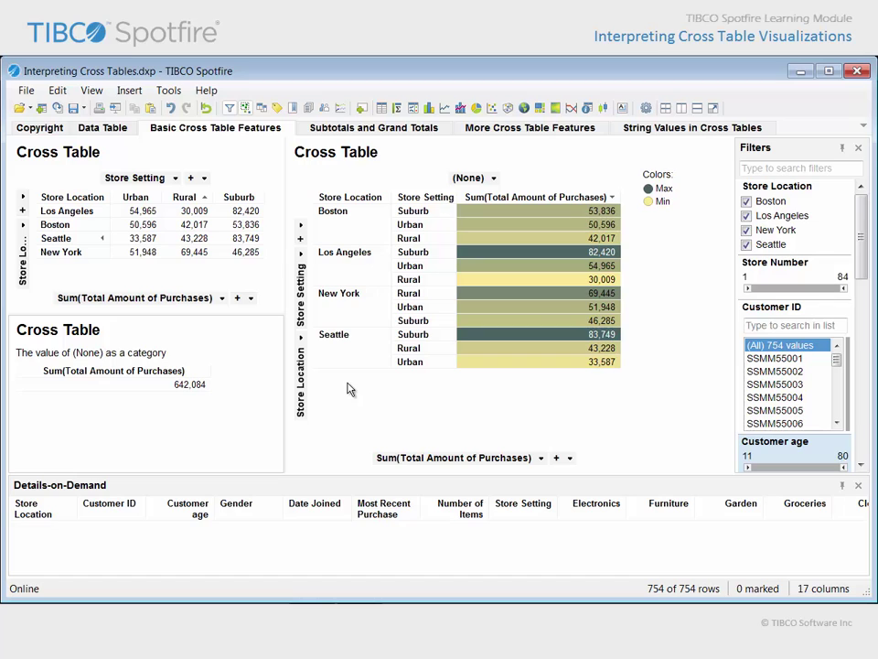
drag(198, 394, 200, 395)
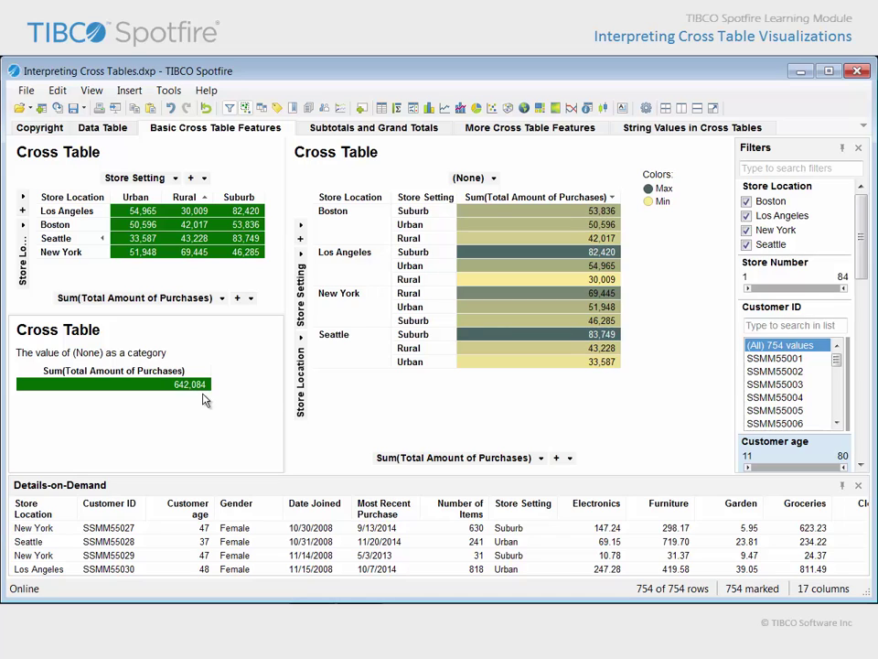
- Mark the New York Rural 69,445, Los Angeles Suburb 82,420 and New York Rural total cells, then clear marking
click(209, 256)
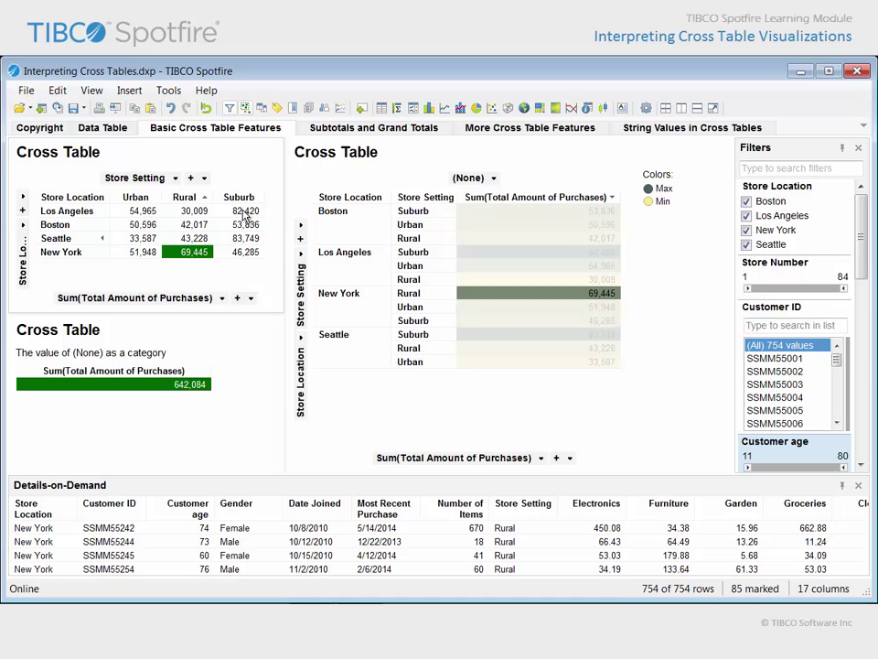
click(245, 212)
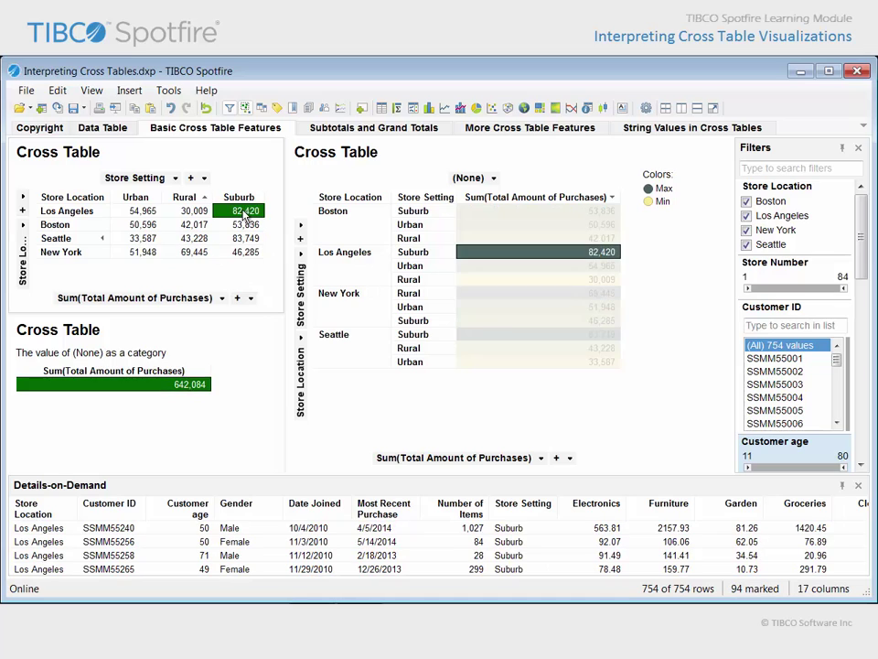
click(530, 299)
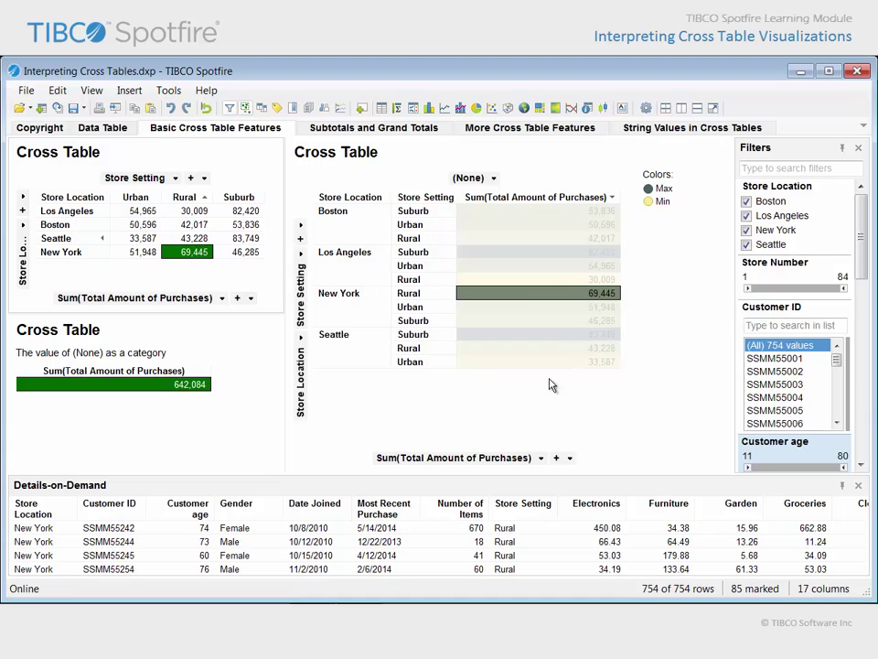
click(462, 389)
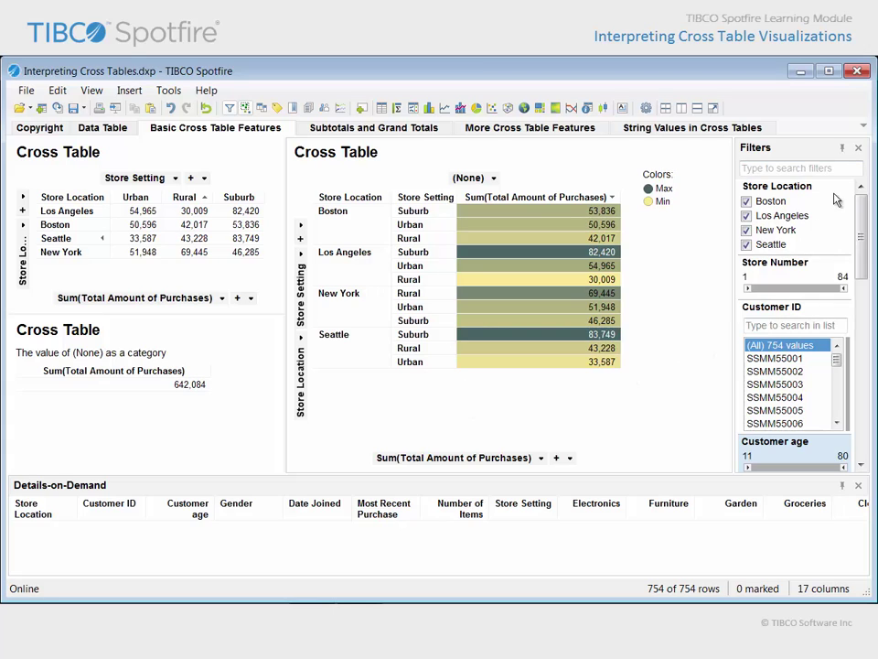
scroll(860, 224, down, 1)
drag(862, 220, 863, 245)
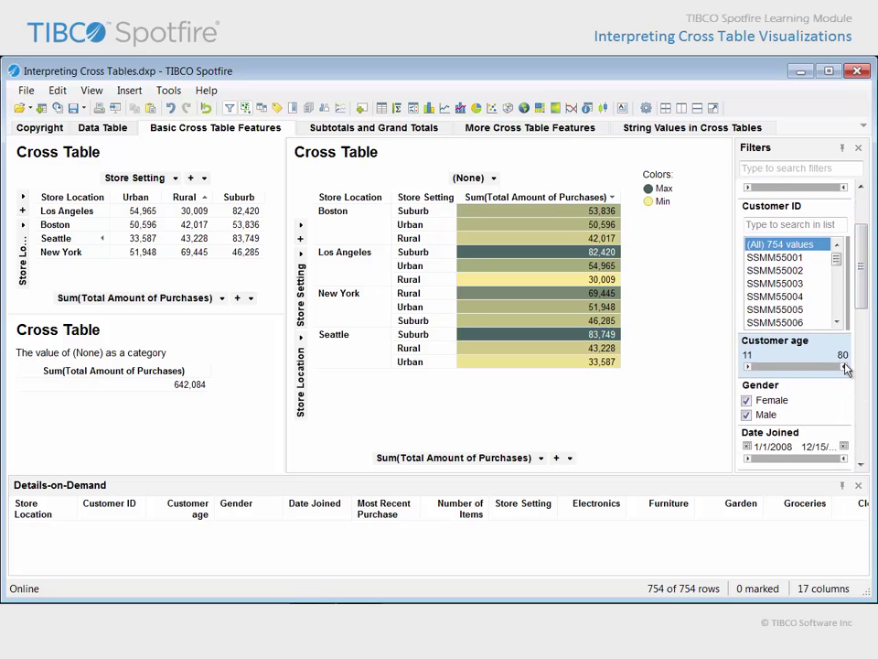
drag(844, 367, 833, 368)
drag(822, 371, 780, 369)
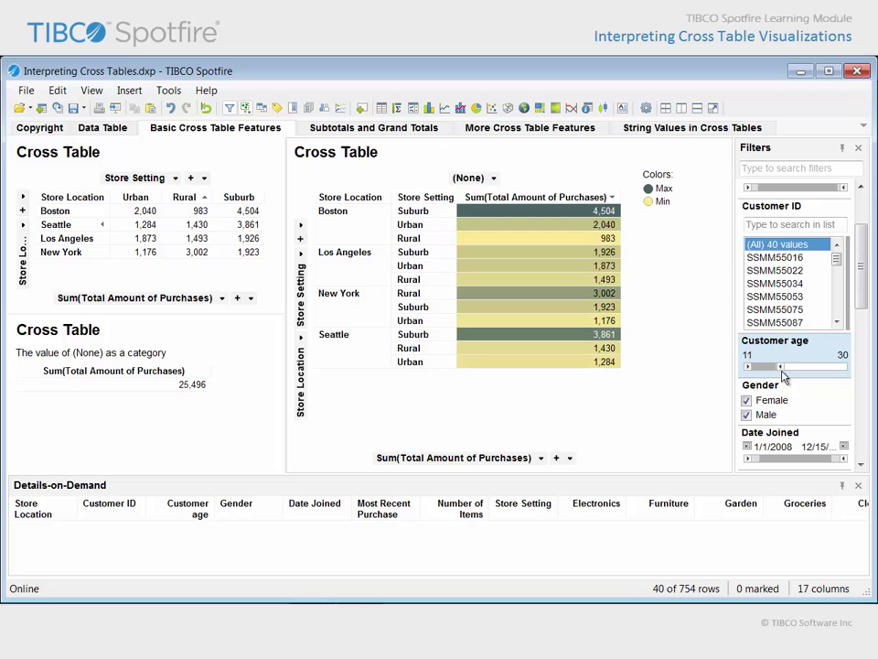
click(747, 401)
click(206, 108)
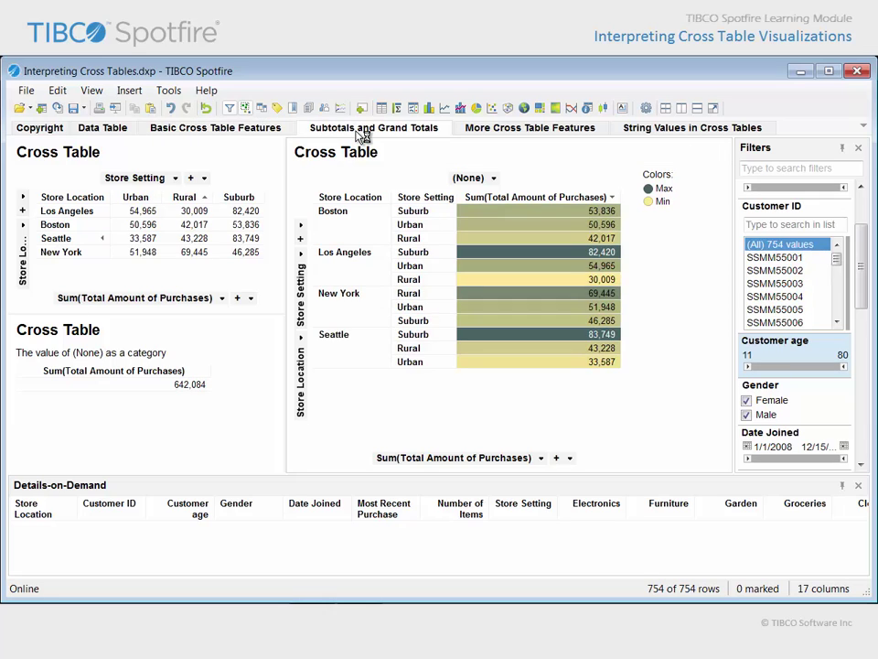
click(361, 135)
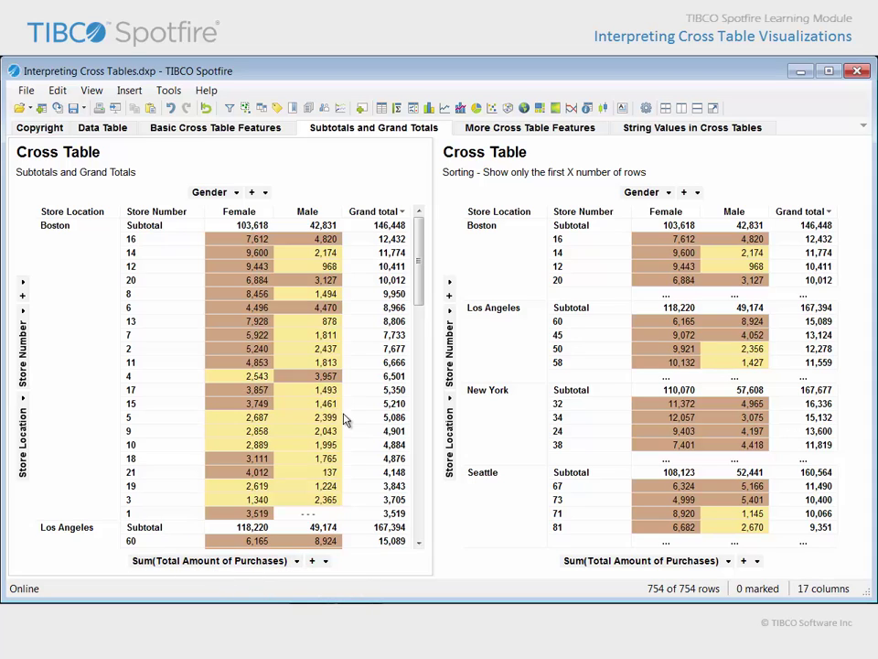
- Inspect the Female and Male subtotal cells and hidden-row markers in the Gender by Store Number cross tables
mouse_move(381, 161)
mouse_move(269, 233)
mouse_move(336, 235)
mouse_move(419, 225)
mouse_down()
mouse_move(421, 454)
mouse_move(429, 249)
mouse_move(420, 226)
mouse_up()
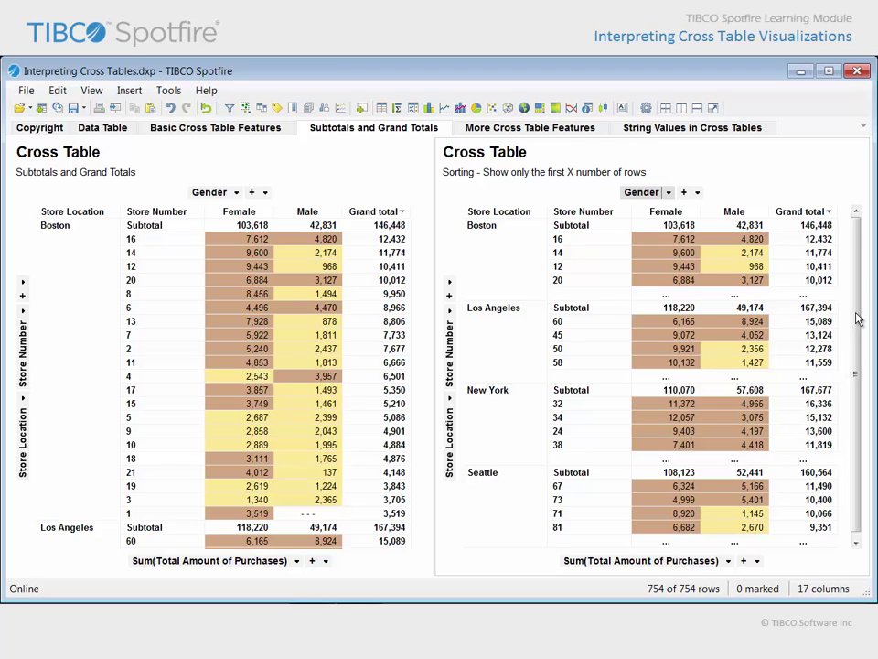
mouse_move(839, 300)
mouse_move(834, 379)
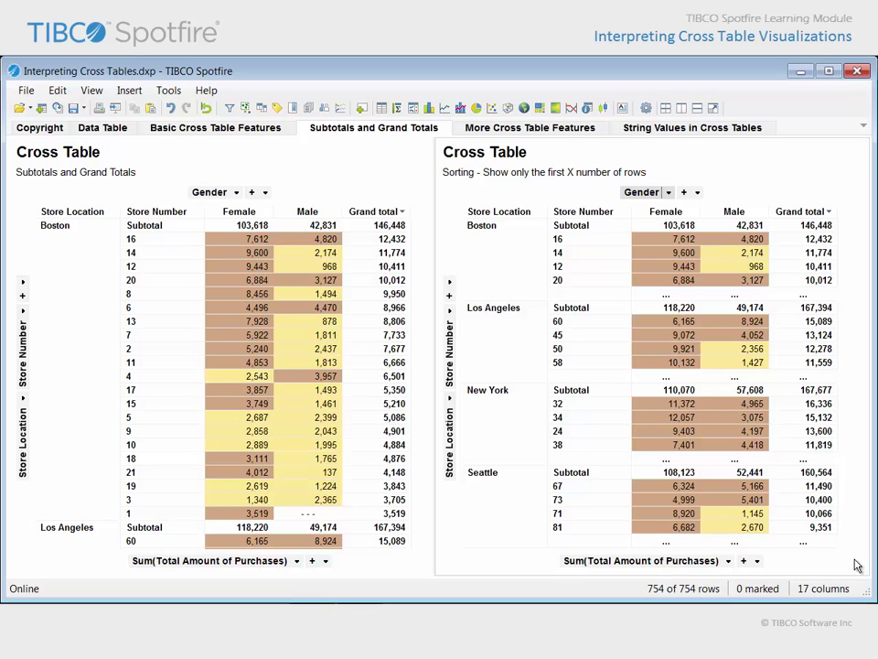
- Sort the right cross table ascending by Grand total, leaving Boston's subtotal at 146,448
click(817, 213)
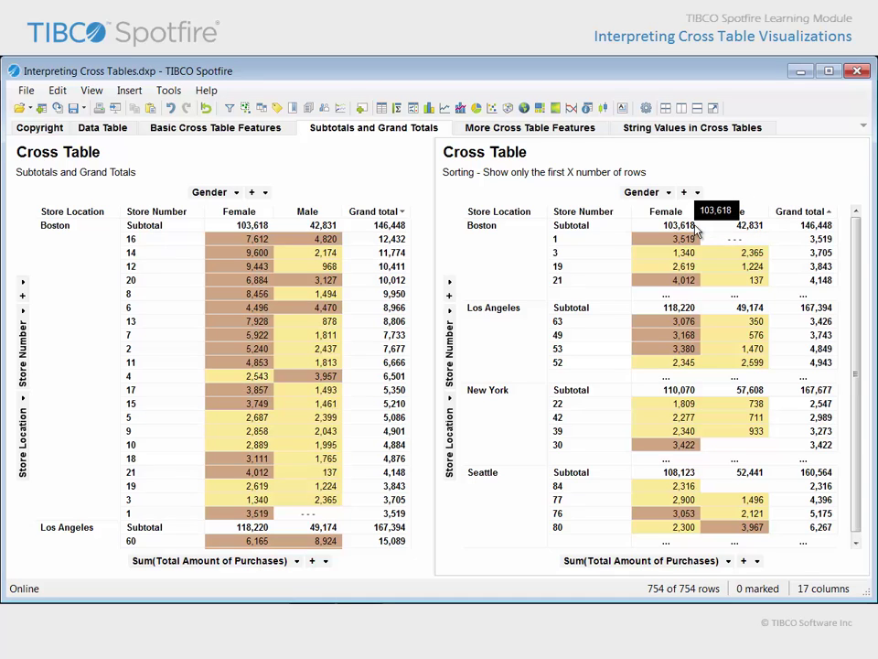
click(555, 133)
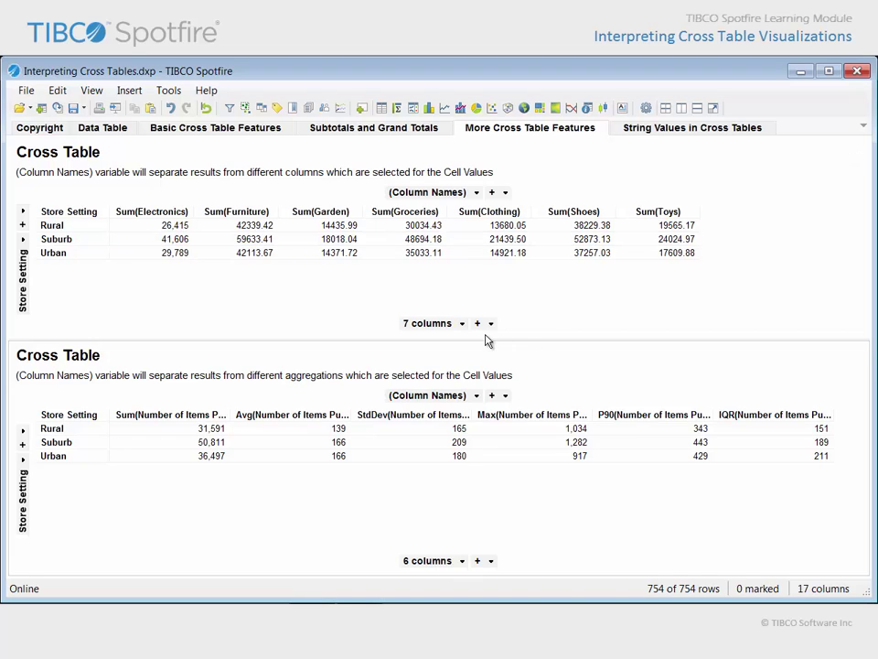
- Review the More Cross Table Features axis labels, then go to the String Values in Cross Tables page
mouse_move(442, 326)
mouse_move(443, 563)
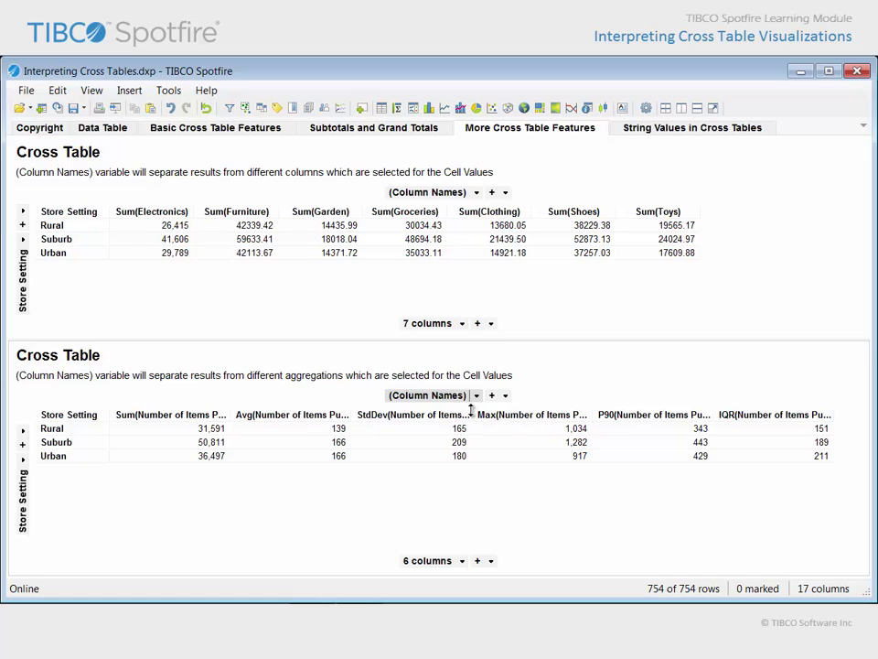
click(739, 133)
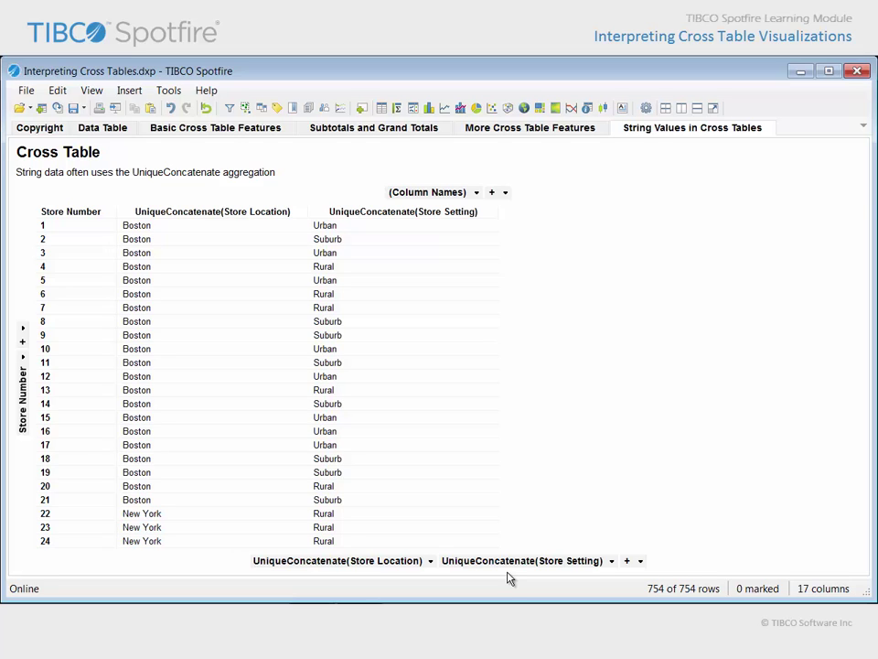
- Change the Store Setting aggregation from UniqueConcatenate to Concatenate, listing entries like 'Urban, Urban, Urban, Urban'
click(612, 561)
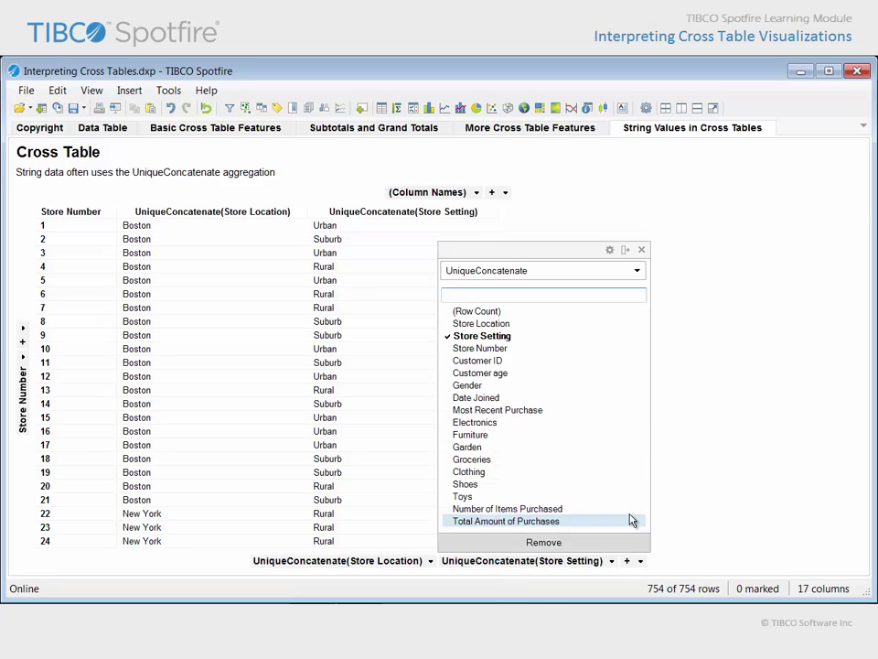
click(639, 273)
click(498, 365)
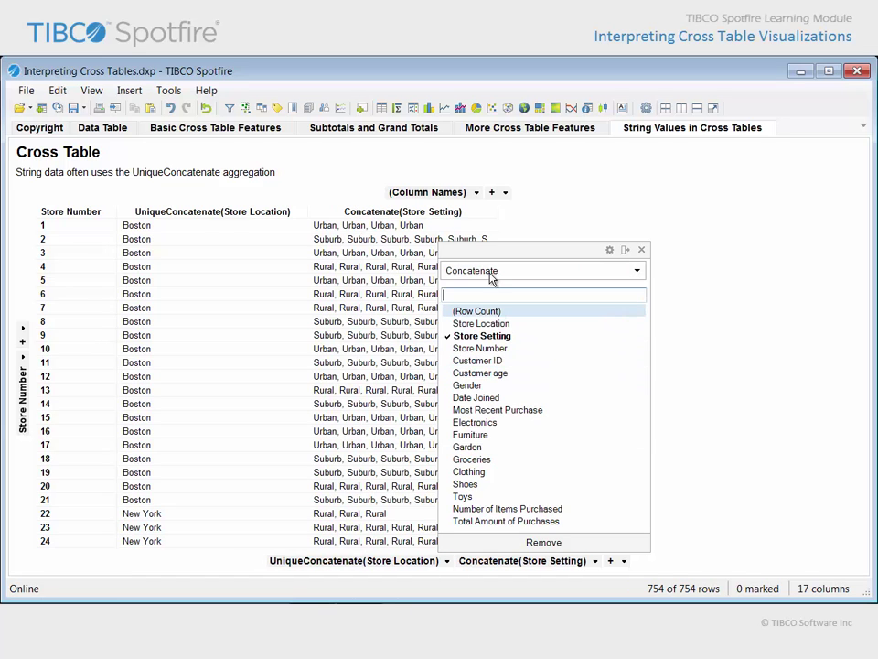
drag(491, 251, 675, 219)
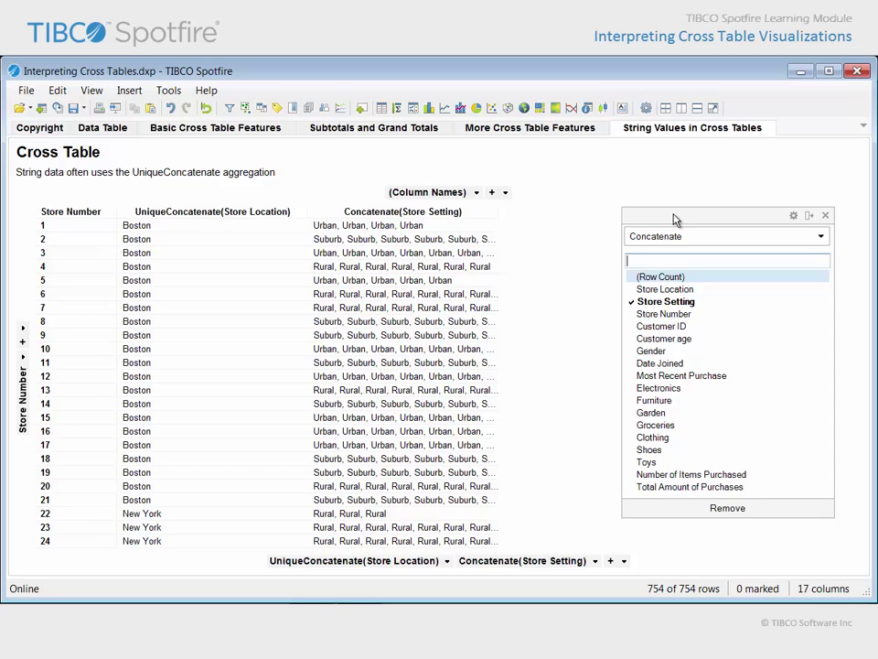
click(821, 238)
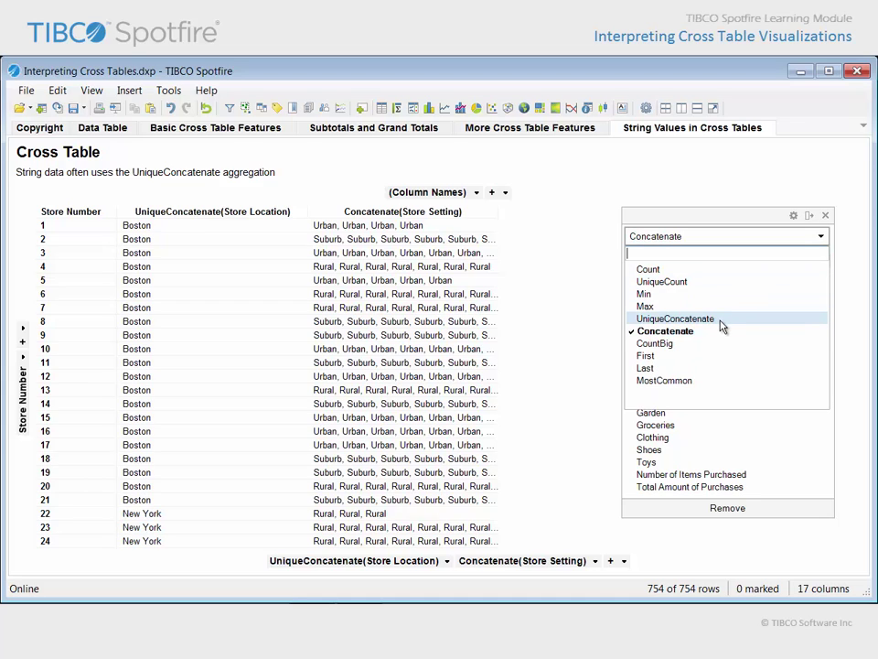